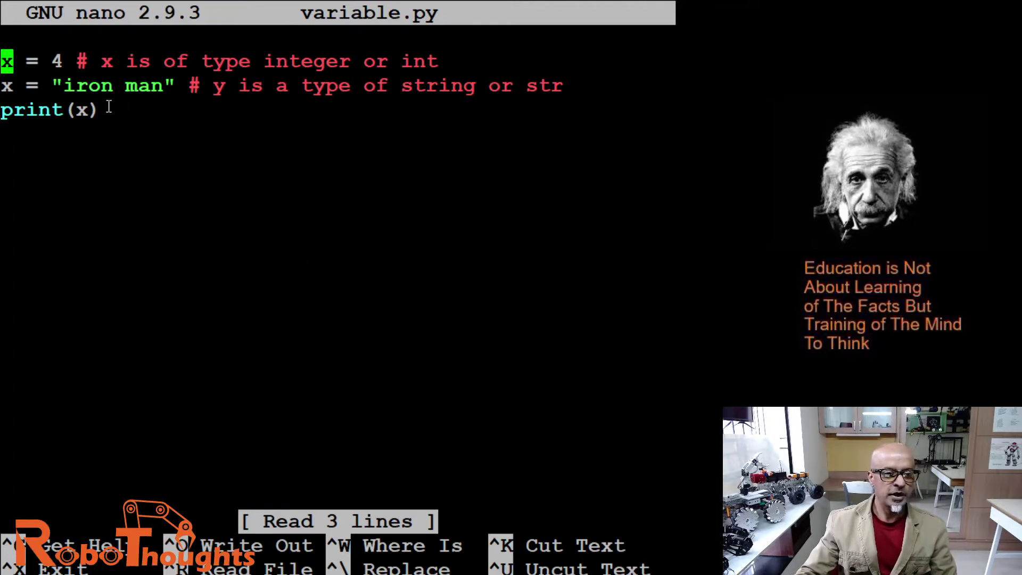
Step: Move below print(x) and backspace through the old code in variable.py
key("Down")
key("Down")
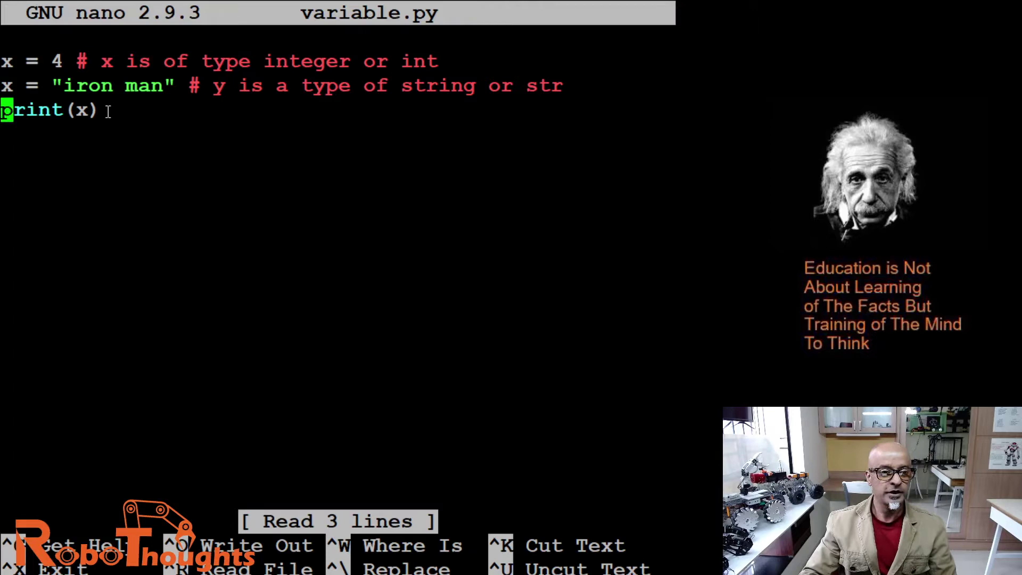
key("Down")
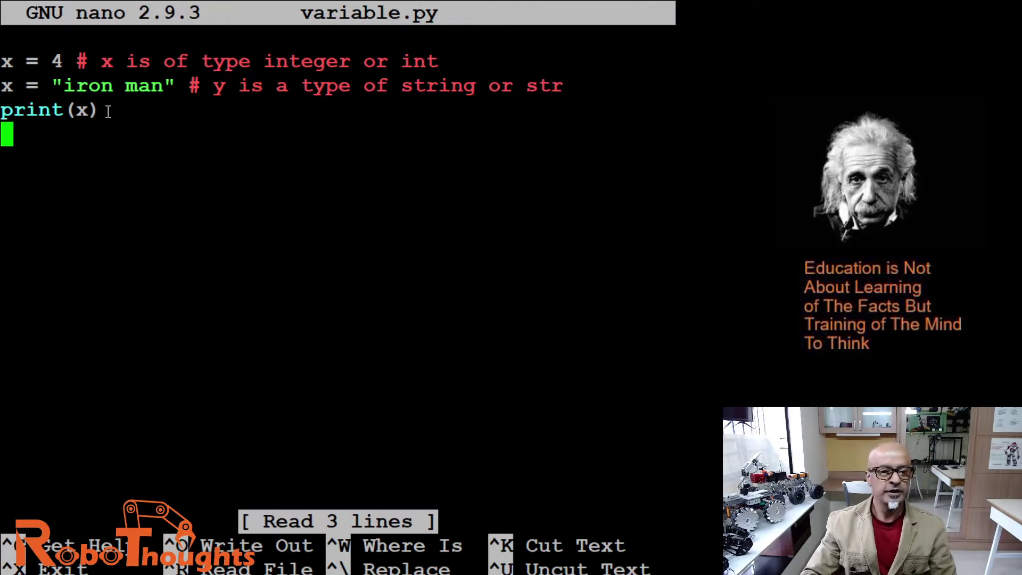
key("BackSpace")
key("BackSpace")
key("BackSpace")
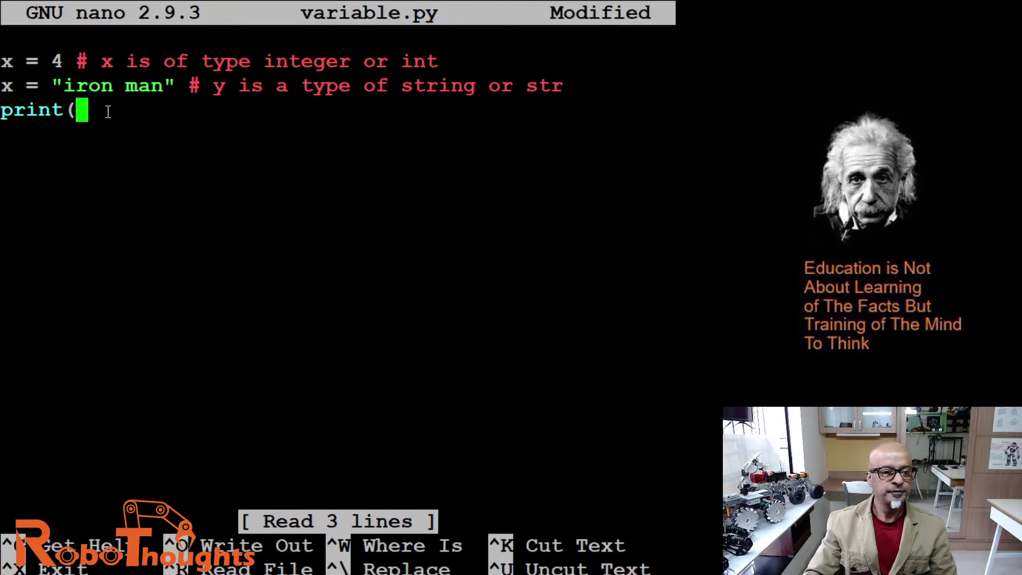
key("BackSpace")
key("BackSpace")
key("BackSpace")
key("BackSpace")
key("BackSpace")
key("BackSpace")
key("BackSpace")
key("BackSpace")
key("BackSpace")
key("BackSpace")
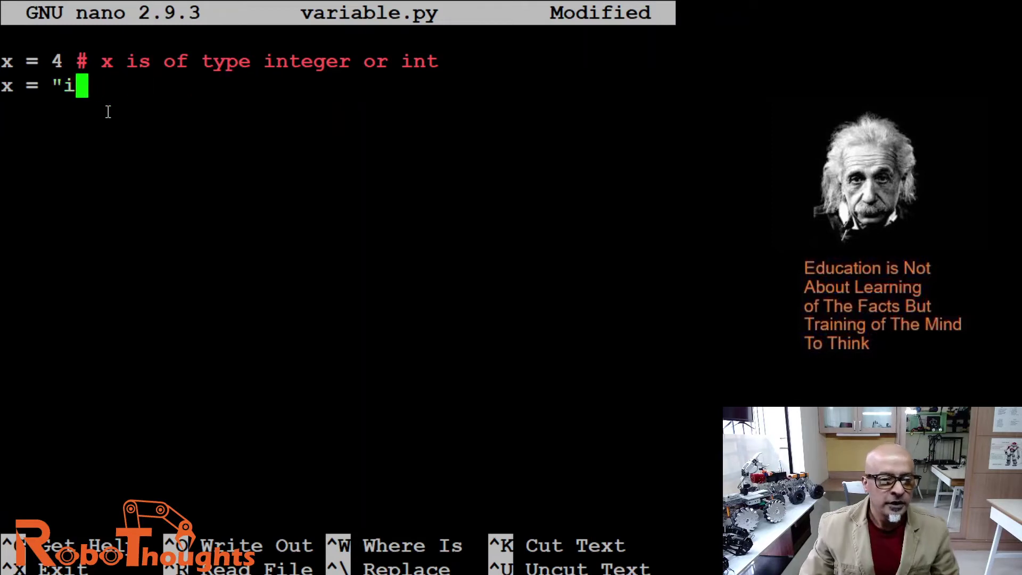
key("BackSpace")
key("BackSpace")
key("BackSpace")
key("BackSpace")
key("BackSpace")
key("BackSpace")
key("BackSpace")
key("BackSpace")
key("BackSpace")
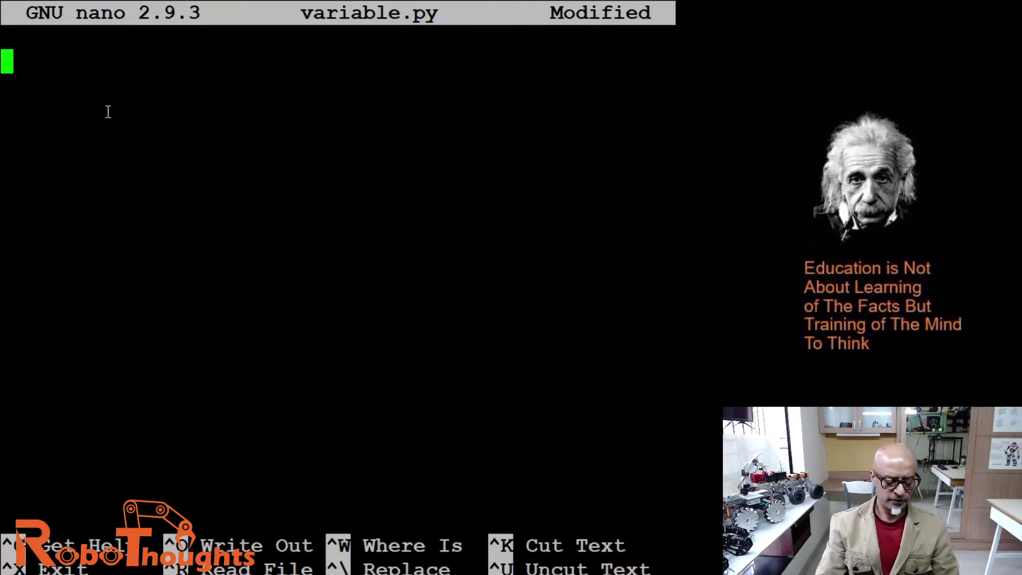
type("x")
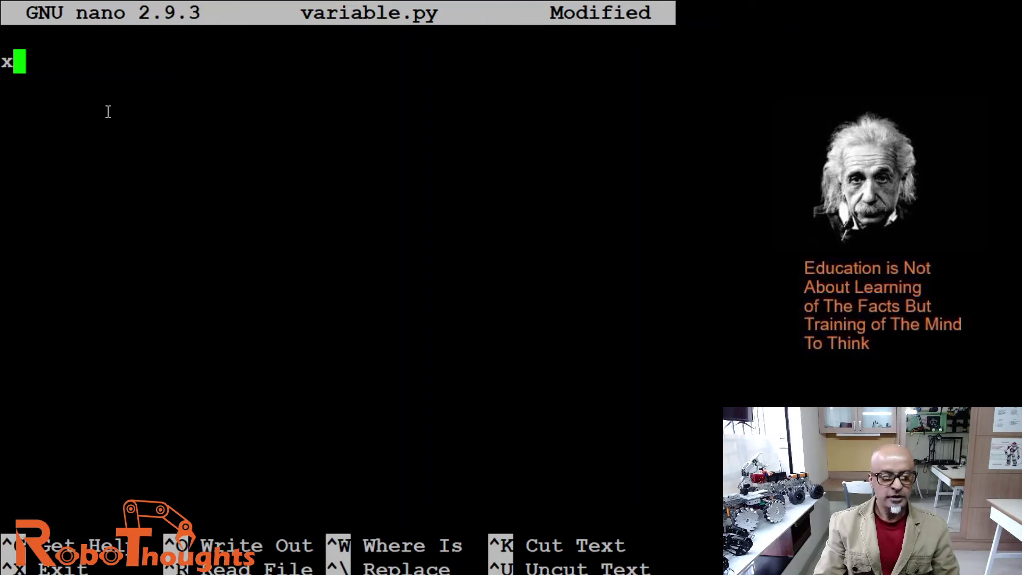
type("=")
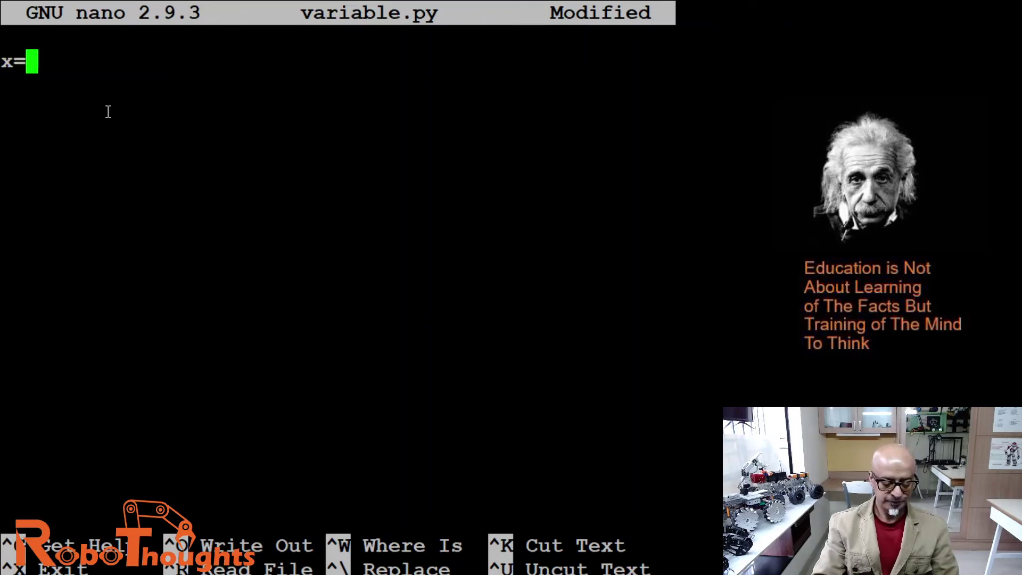
type("str")
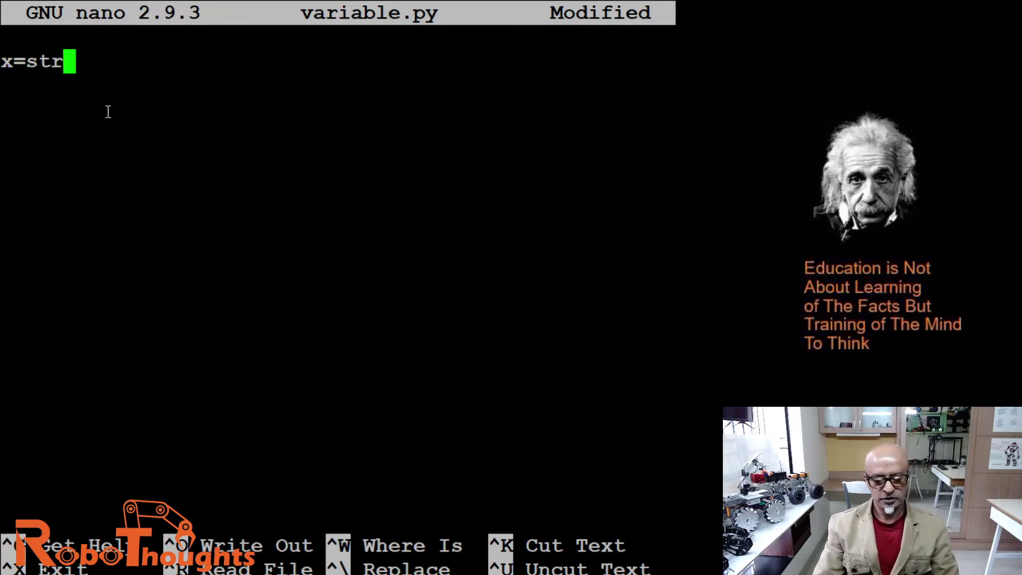
type("(")
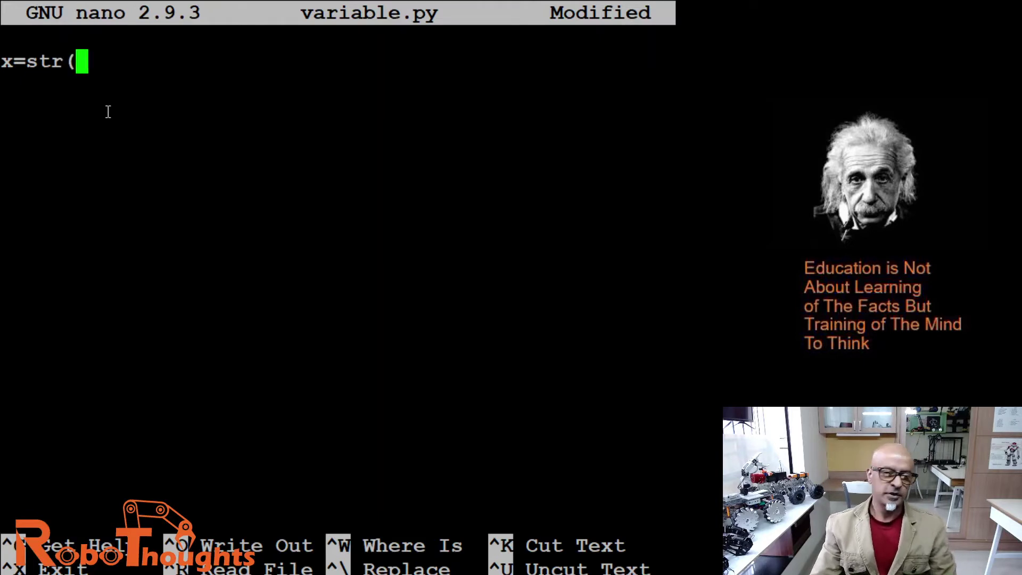
type("3")
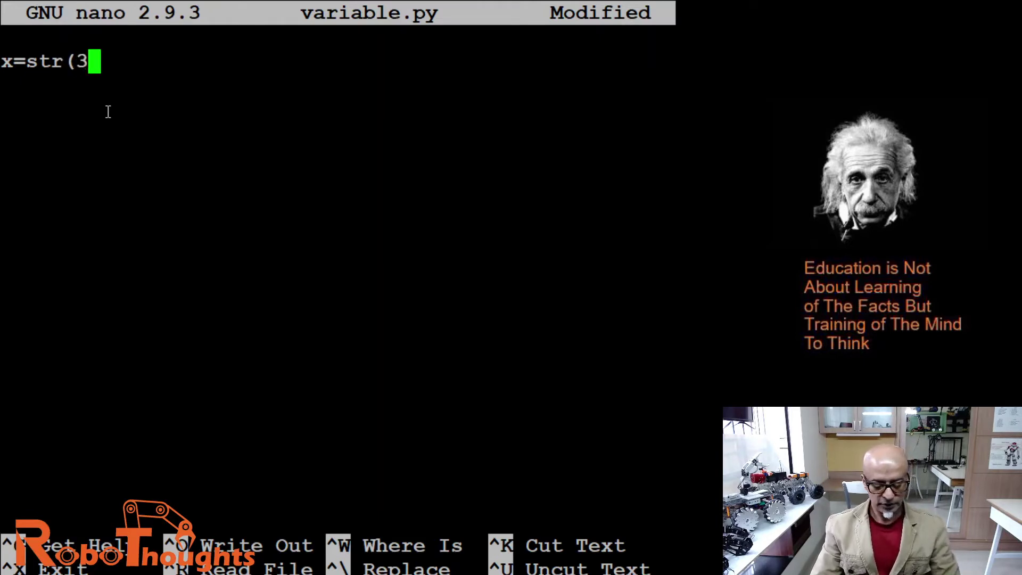
type(")")
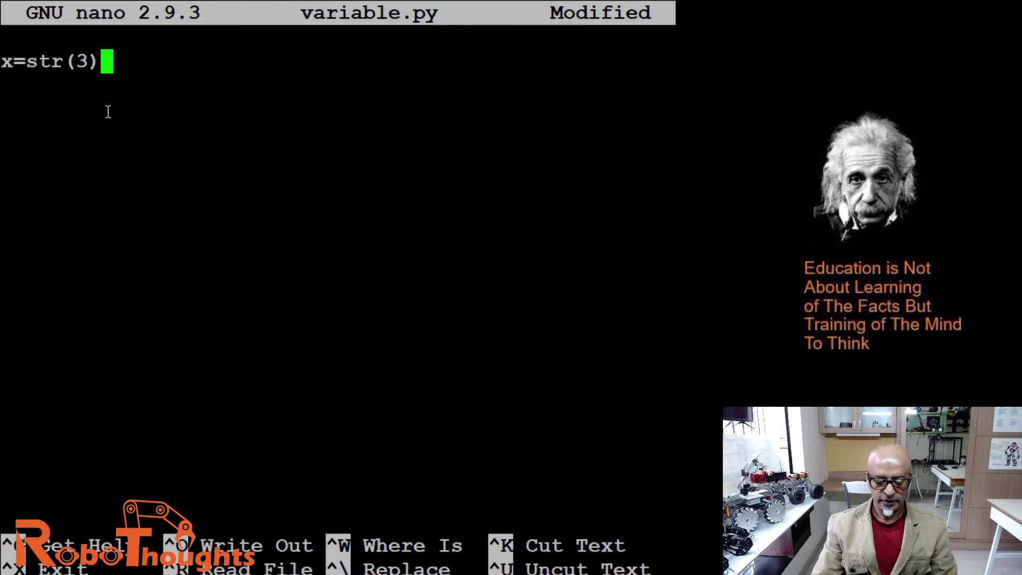
Step: Add the y=int(3) and z=float(3) lines beneath x=str(3)
key("Return")
type("y")
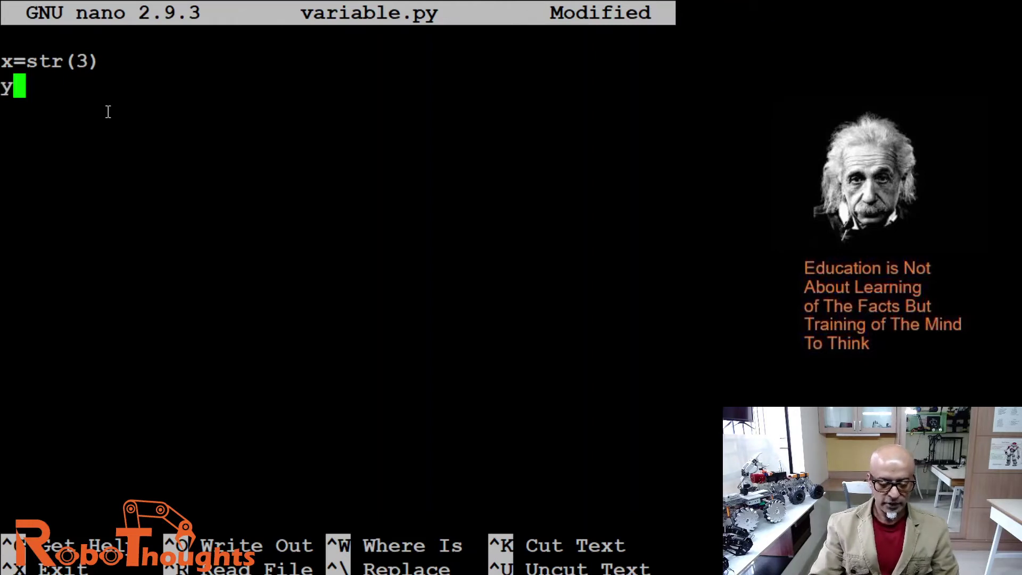
type("=")
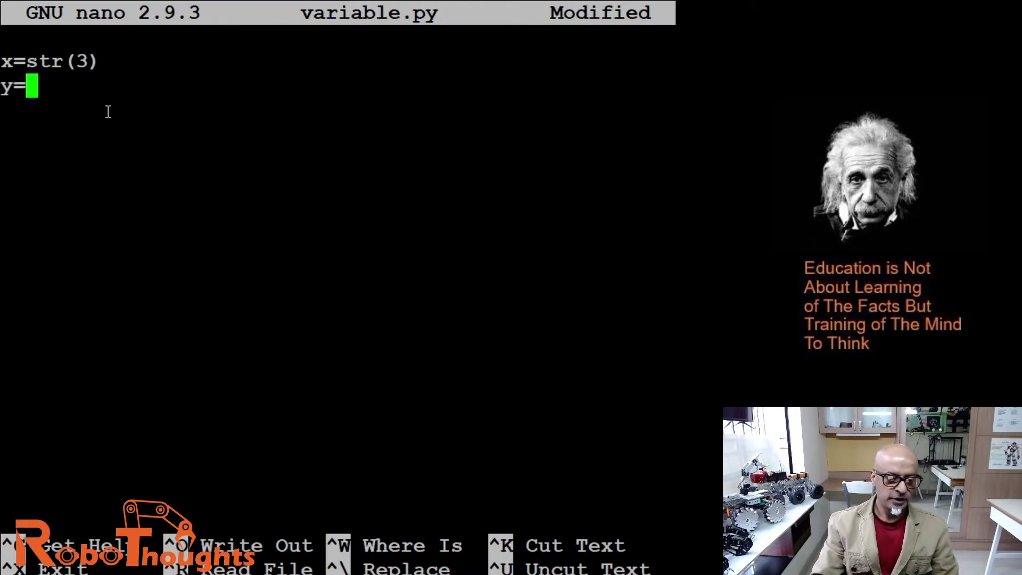
type("int")
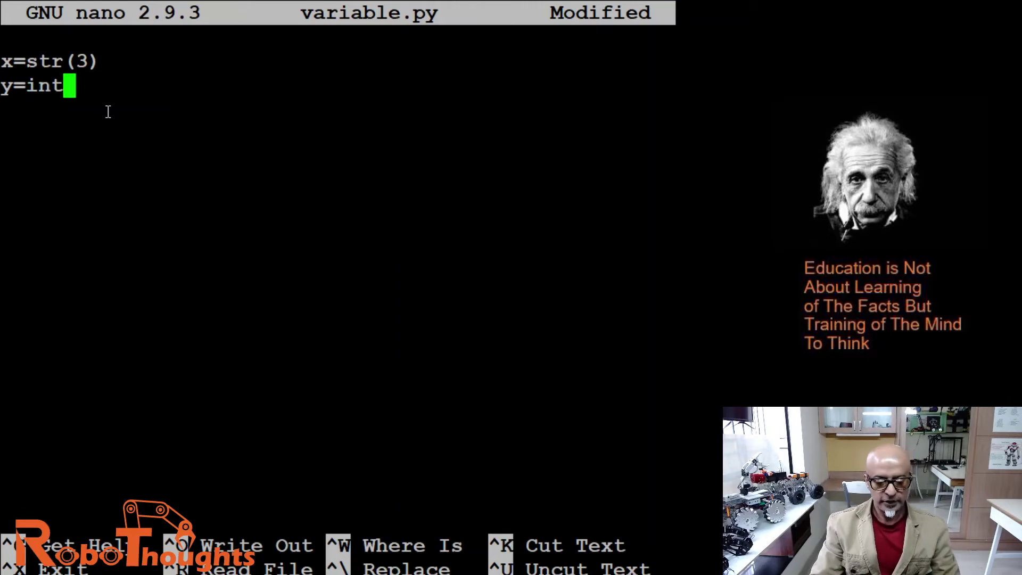
type("(")
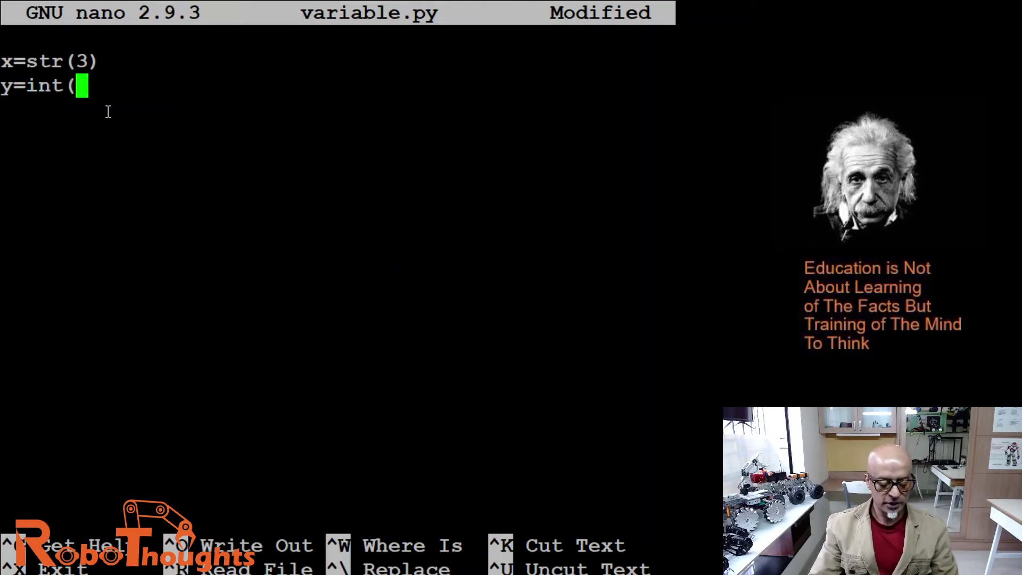
type("3")
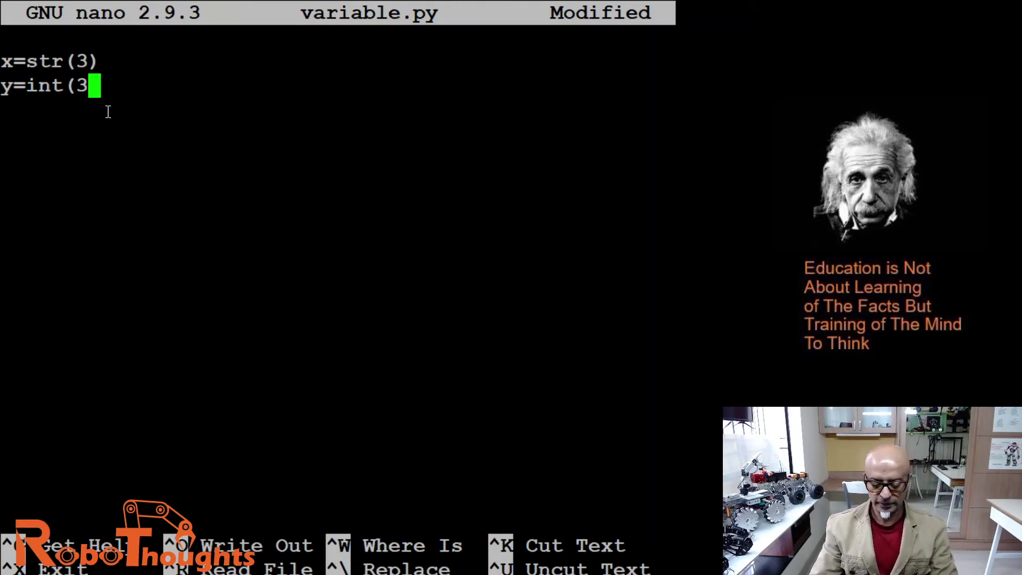
type(")")
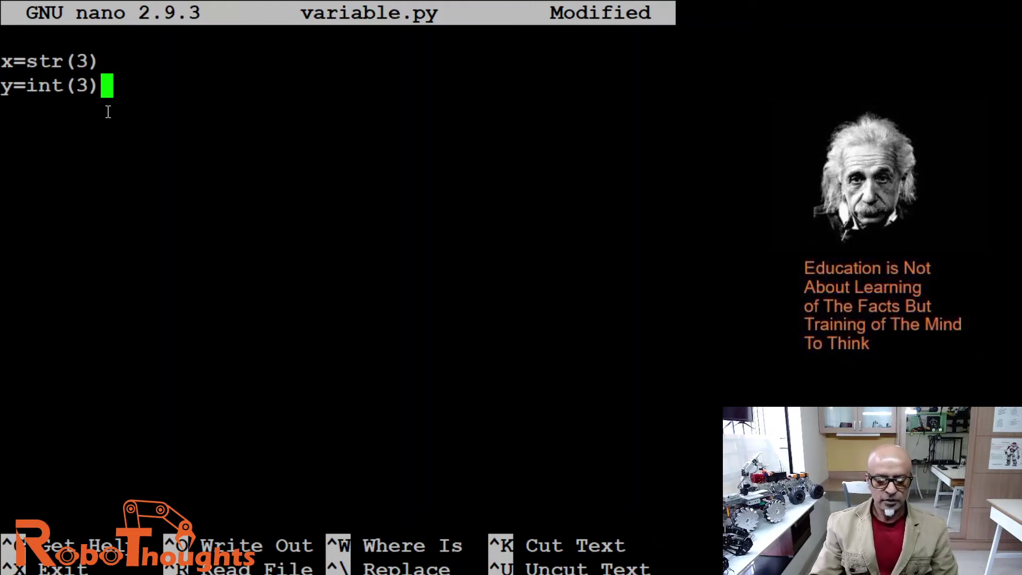
key("Return")
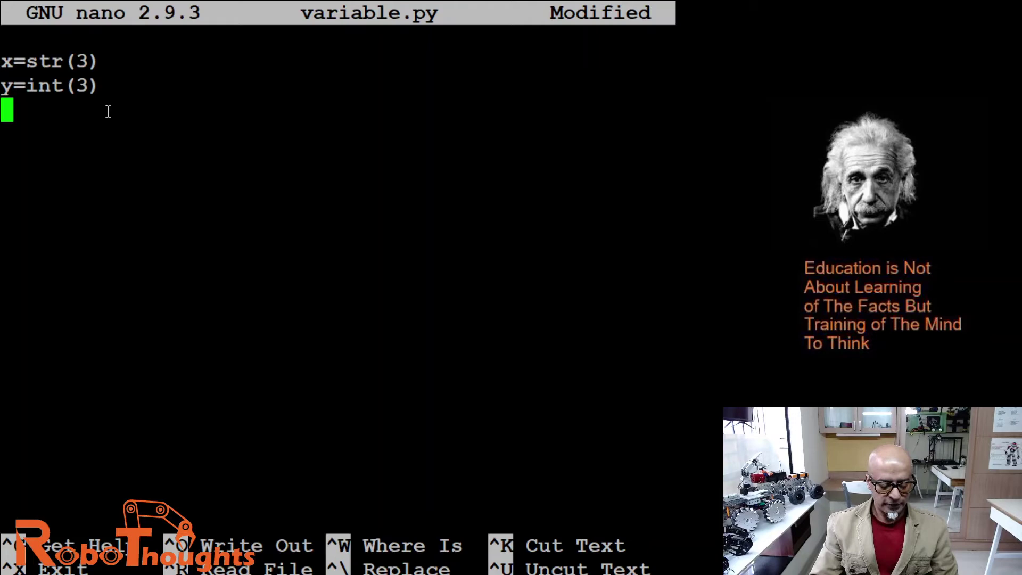
type("z")
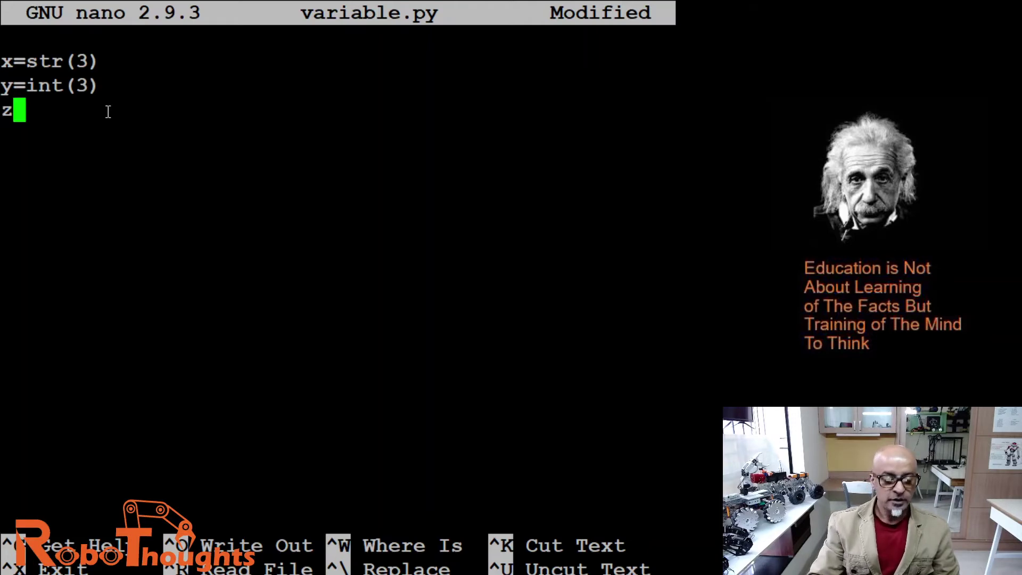
type("=float(3")
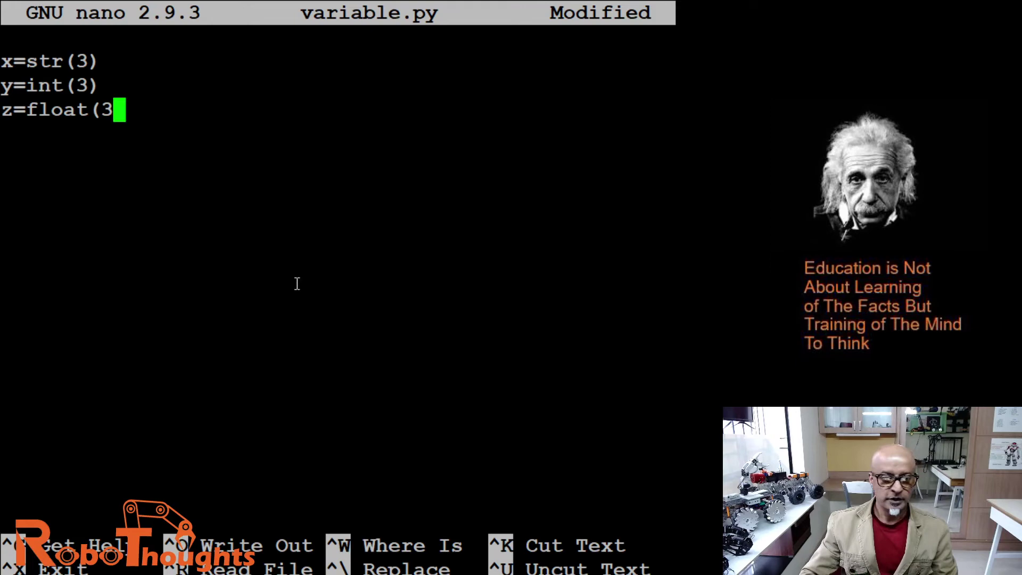
type(")")
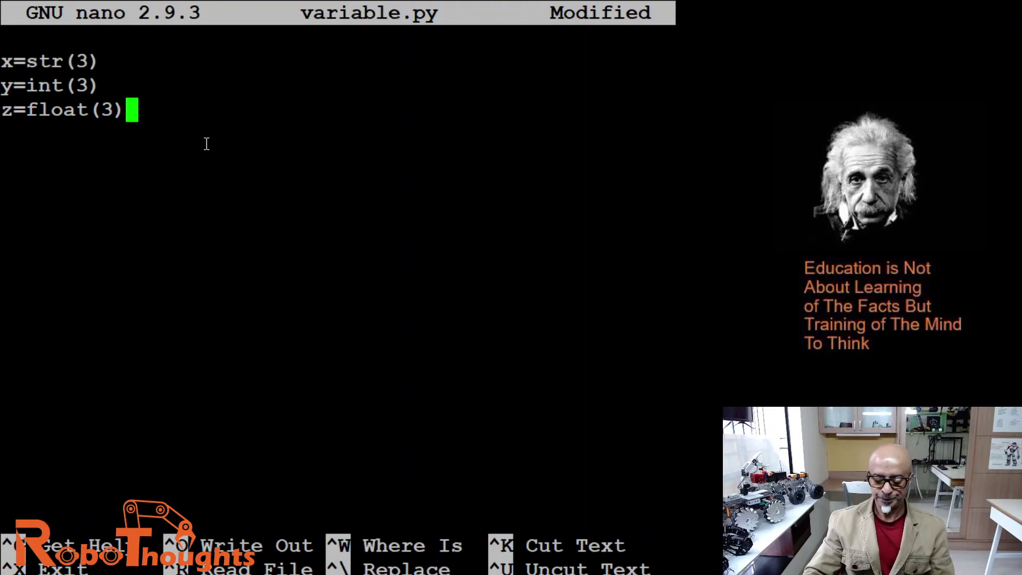
Step: Add print(x), print(y) and print(z) lines, removing stray characters after print(z)
key("Return")
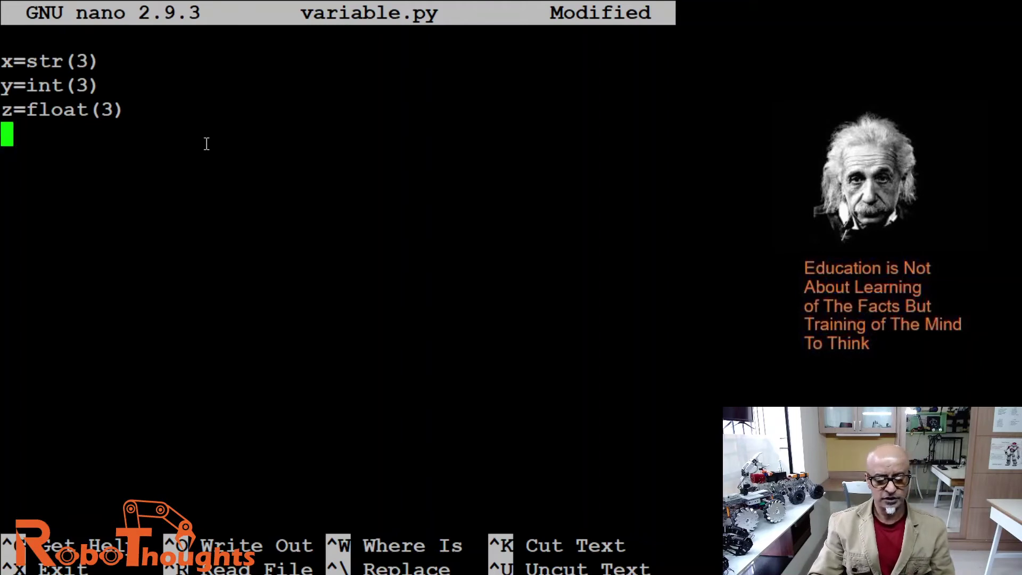
type("print")
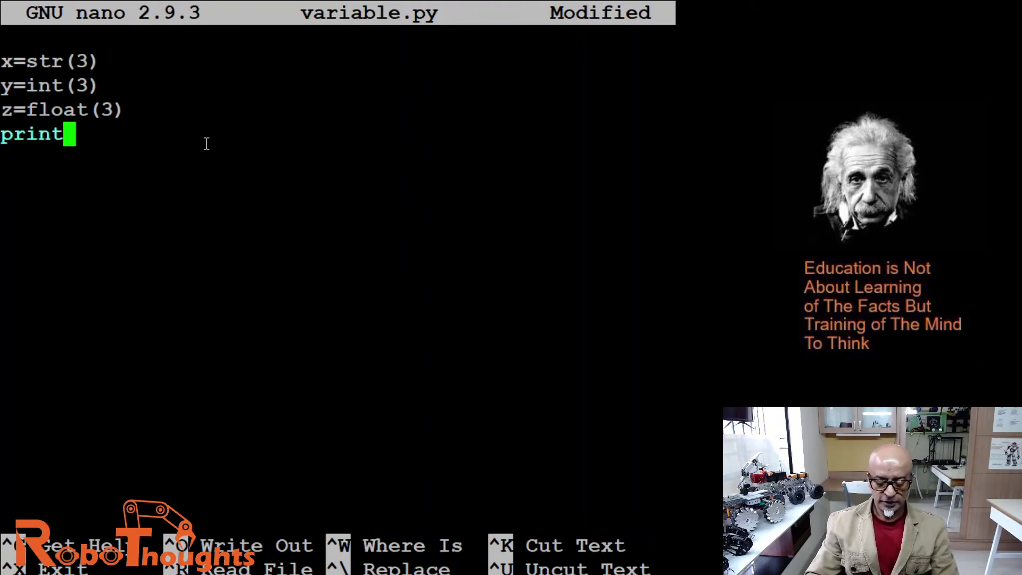
type("(x")
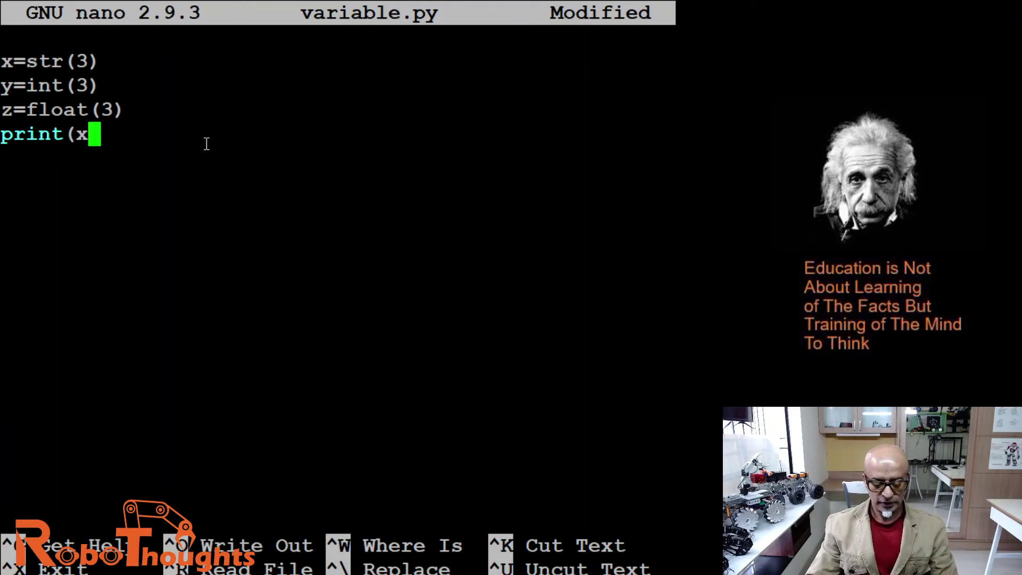
type(")")
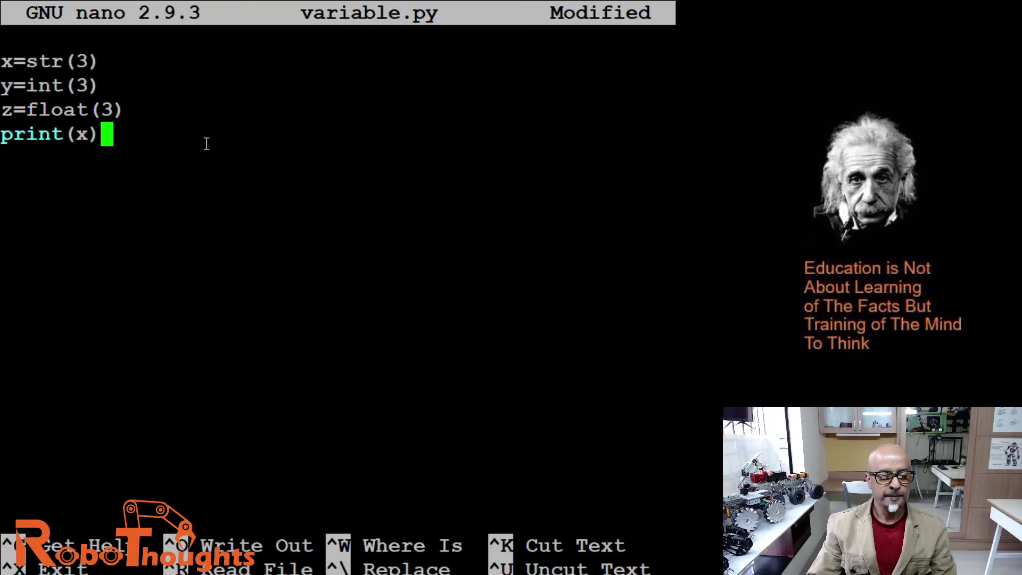
key("Return")
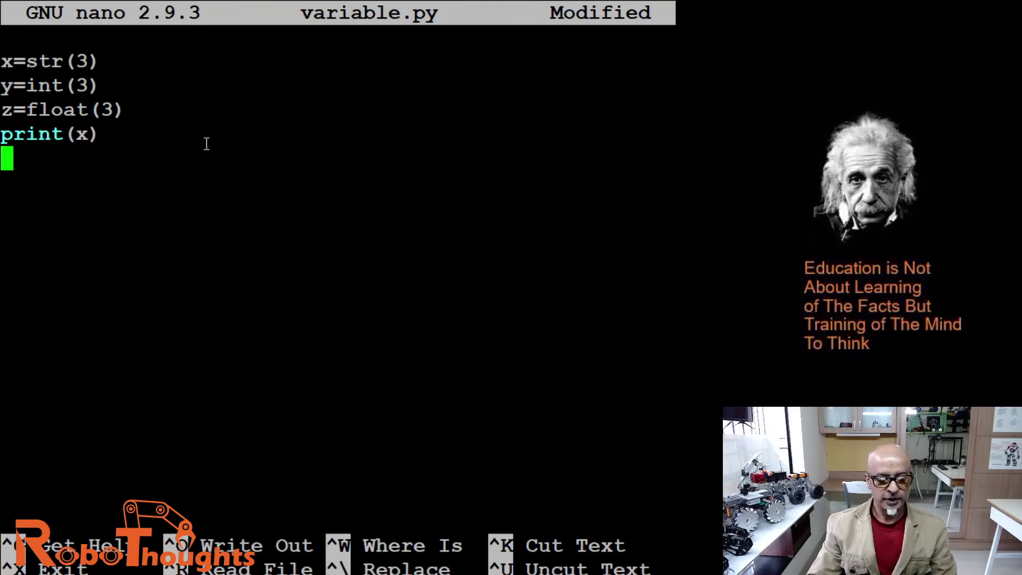
type("print")
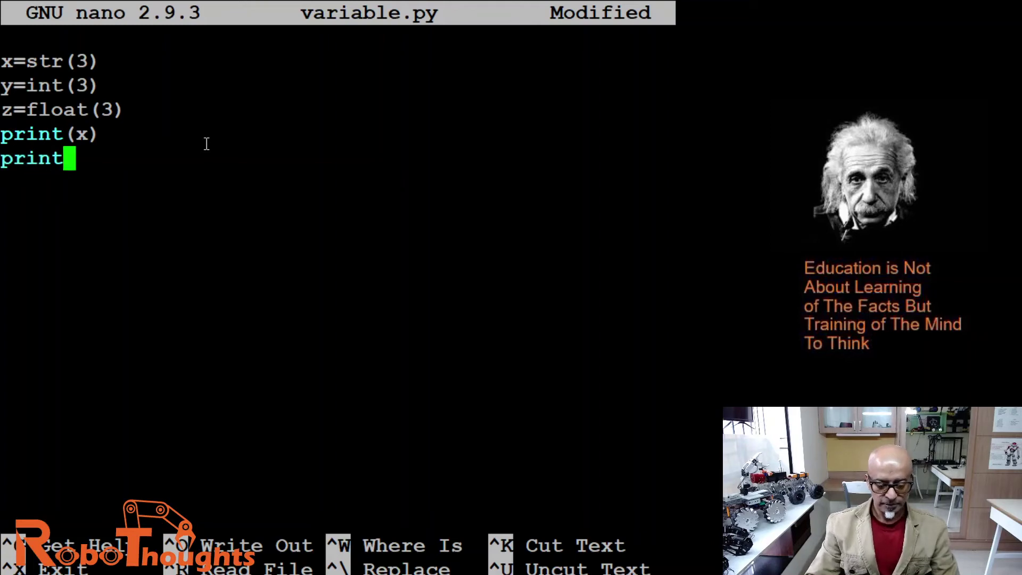
type("(y)")
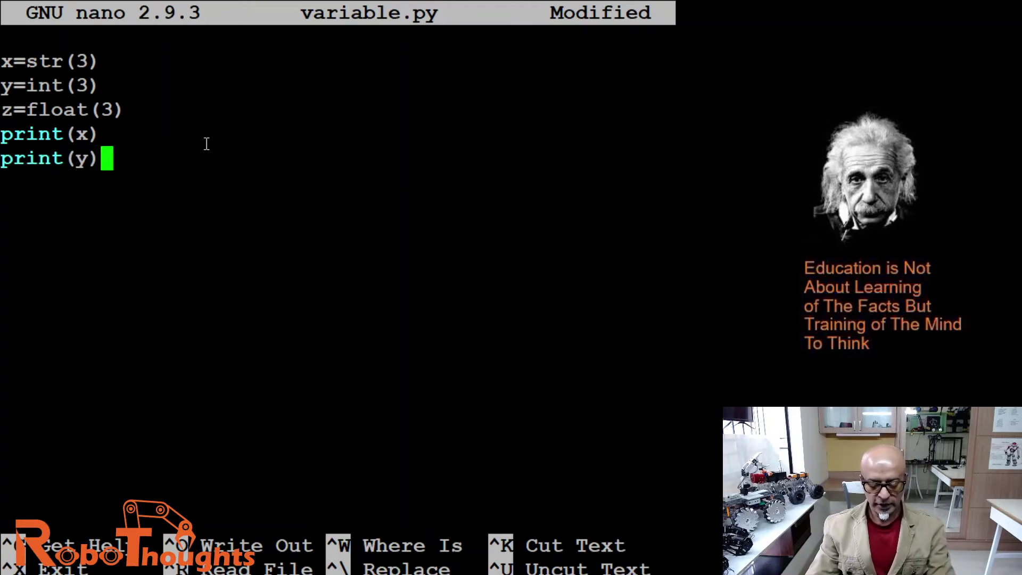
key("Return")
type("print")
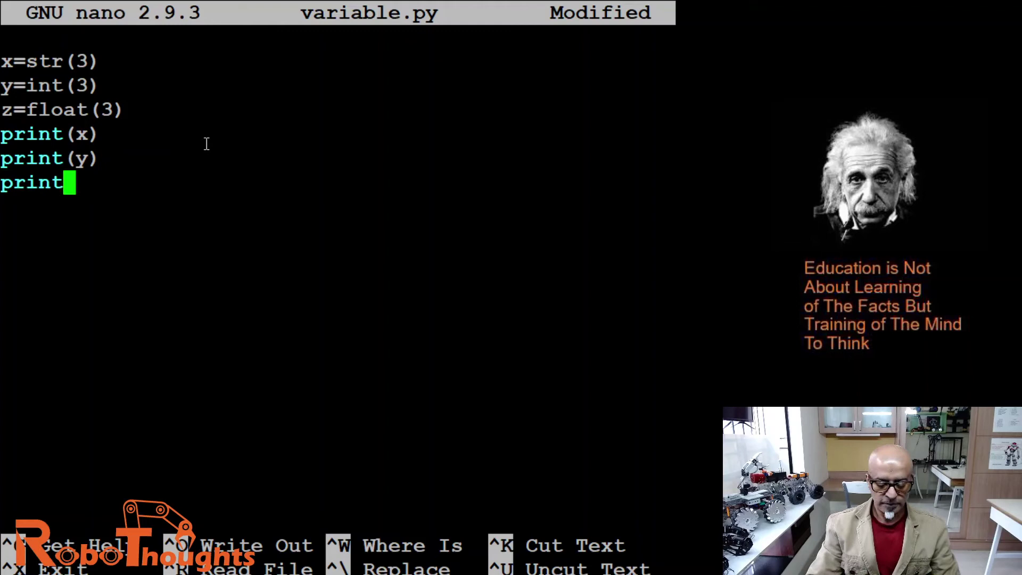
type("(z")
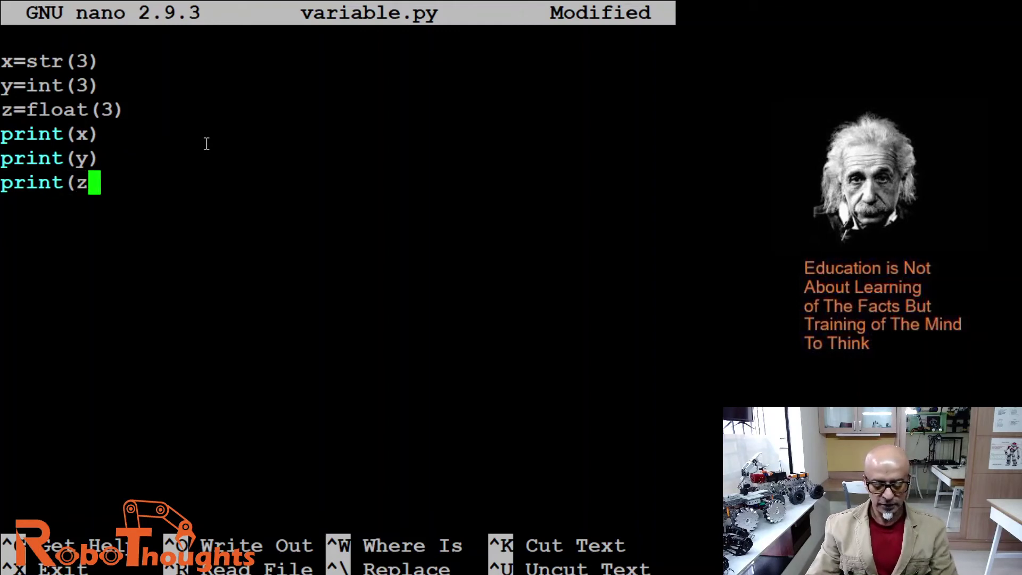
type(") (")
key("BackSpace")
key("BackSpace")
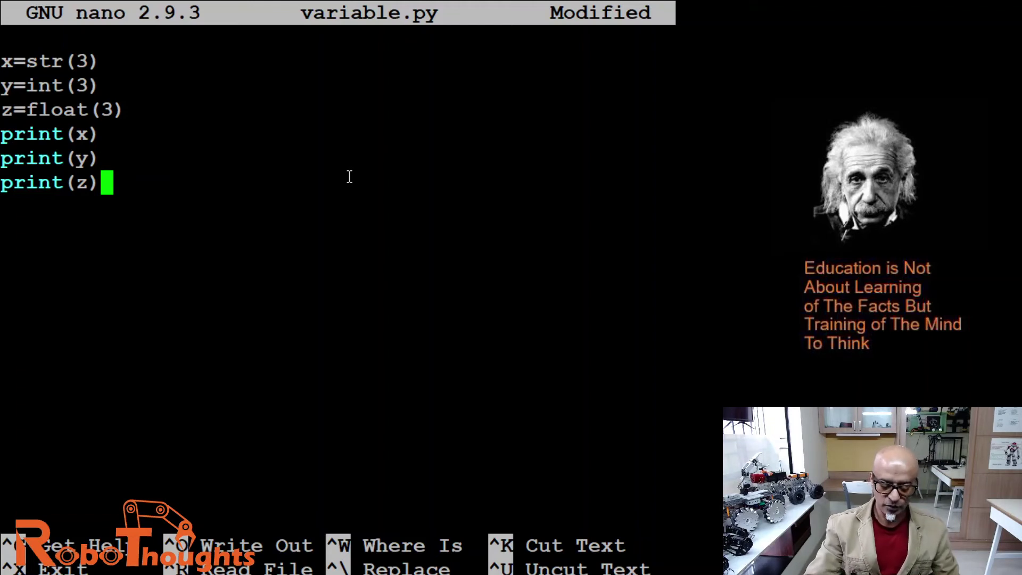
Step: Save variable.py, exit nano, and run python3 variable.py to get 3, 3, 3.0
key("ctrl+o")
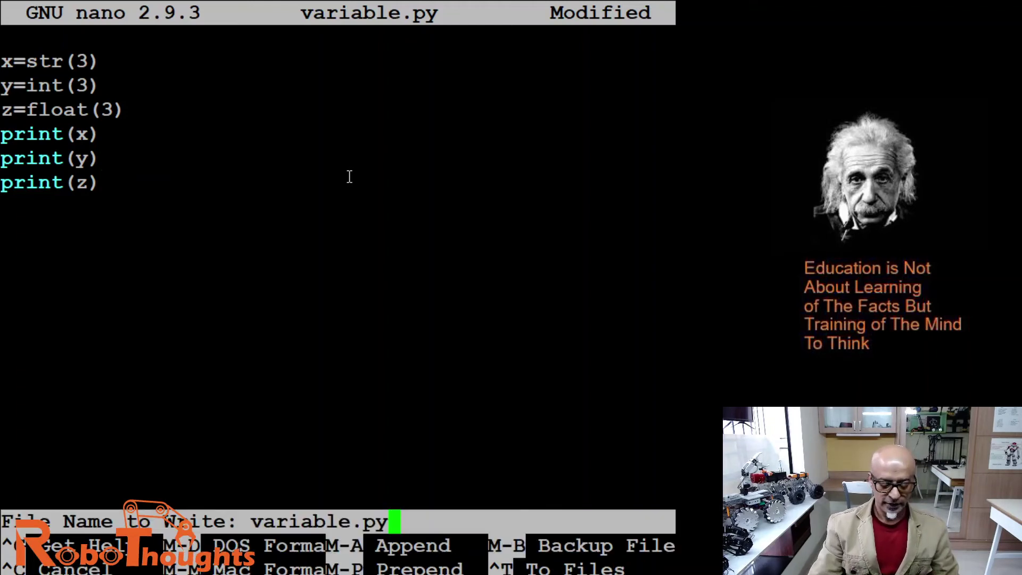
key("Return")
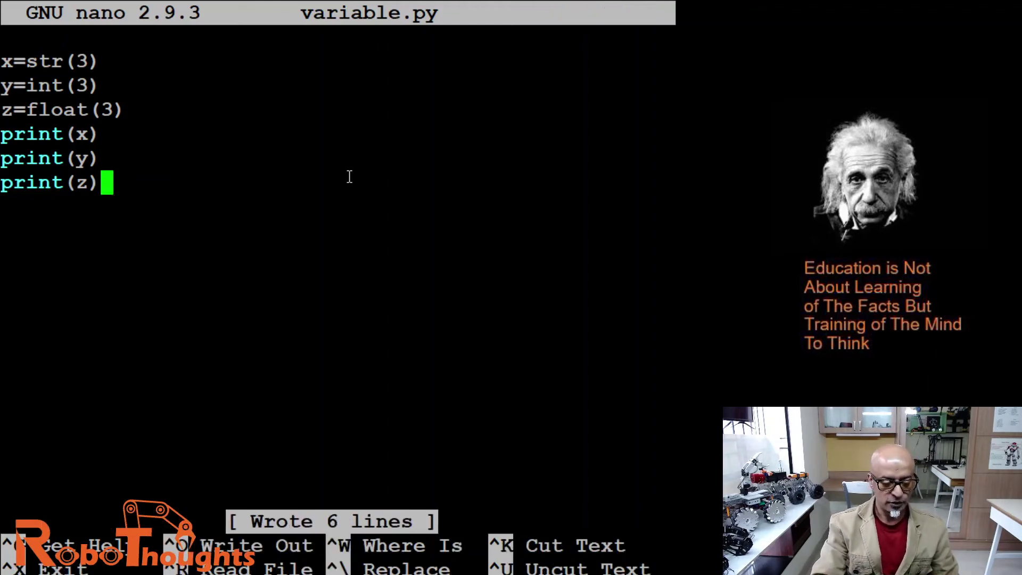
key("ctrl+x")
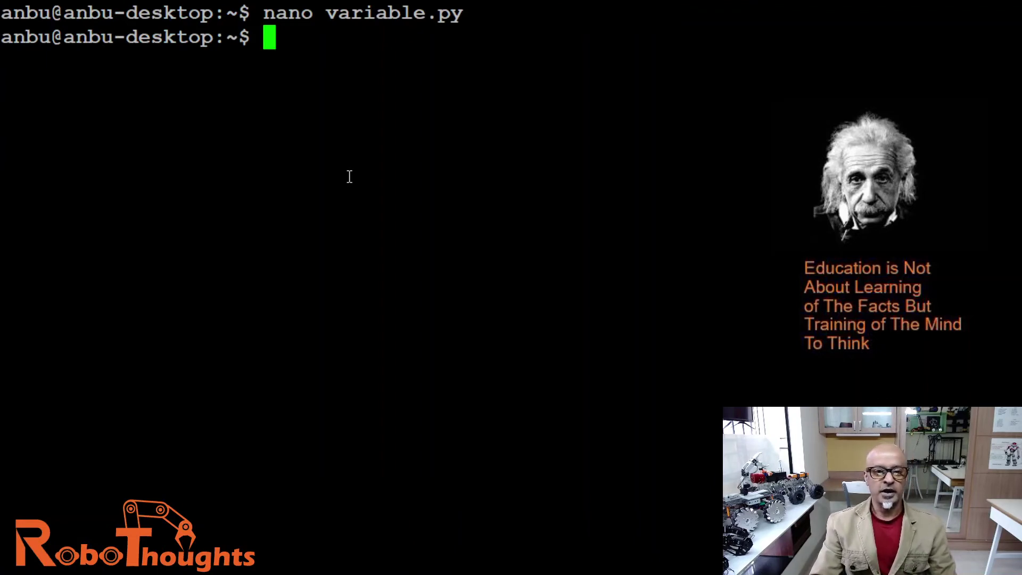
type("py")
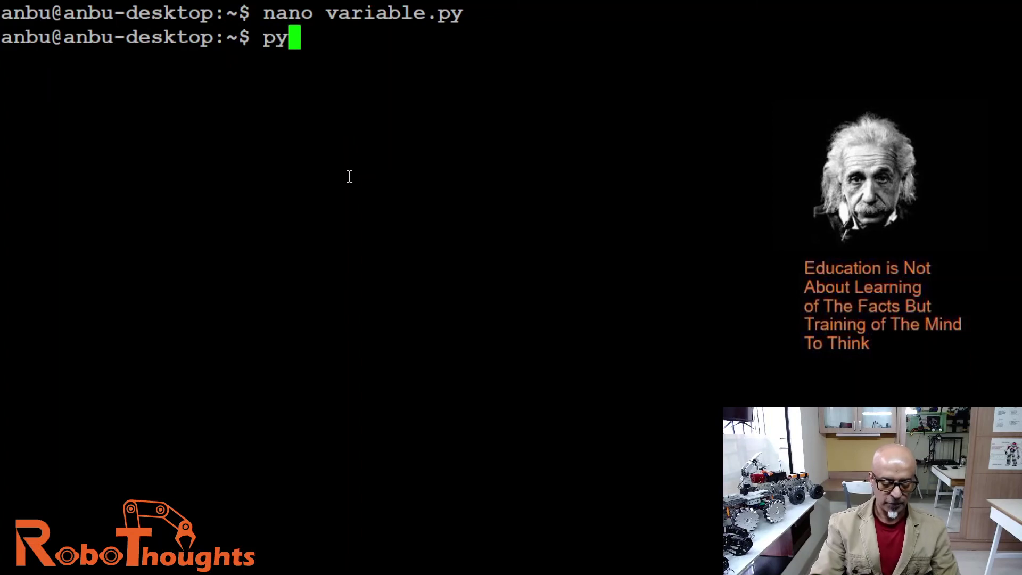
type("thon3")
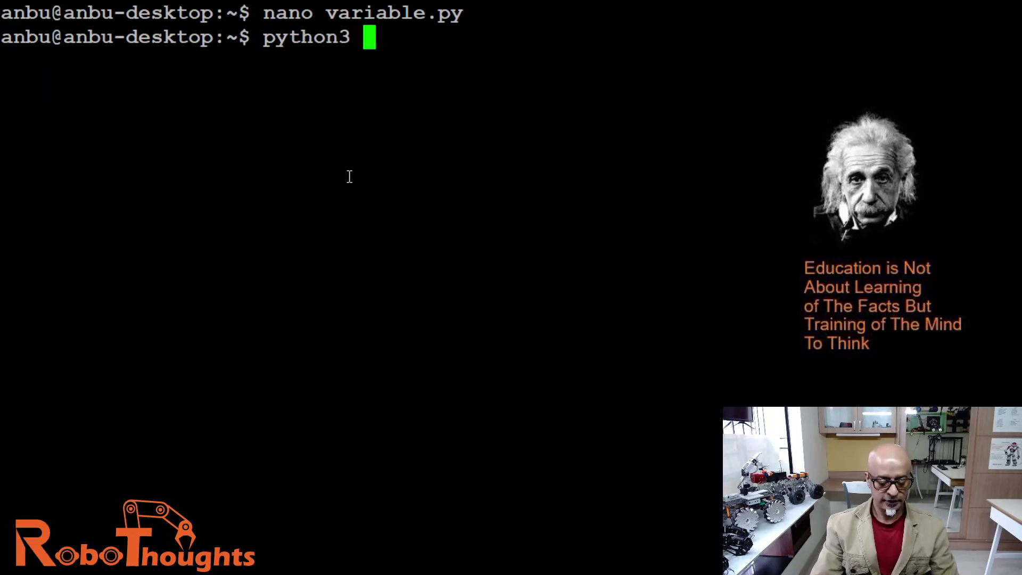
type(" variable")
type(".")
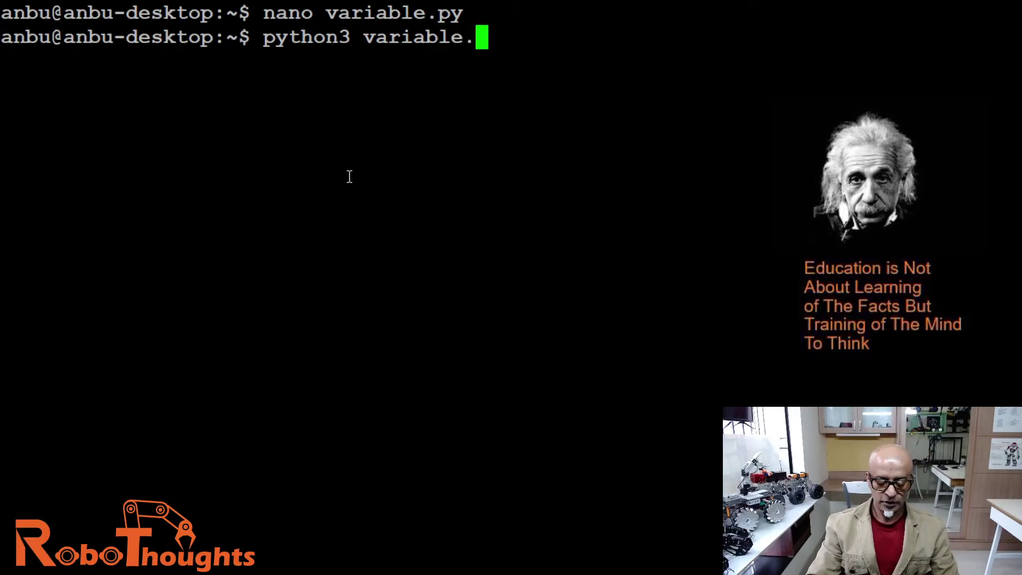
type("py")
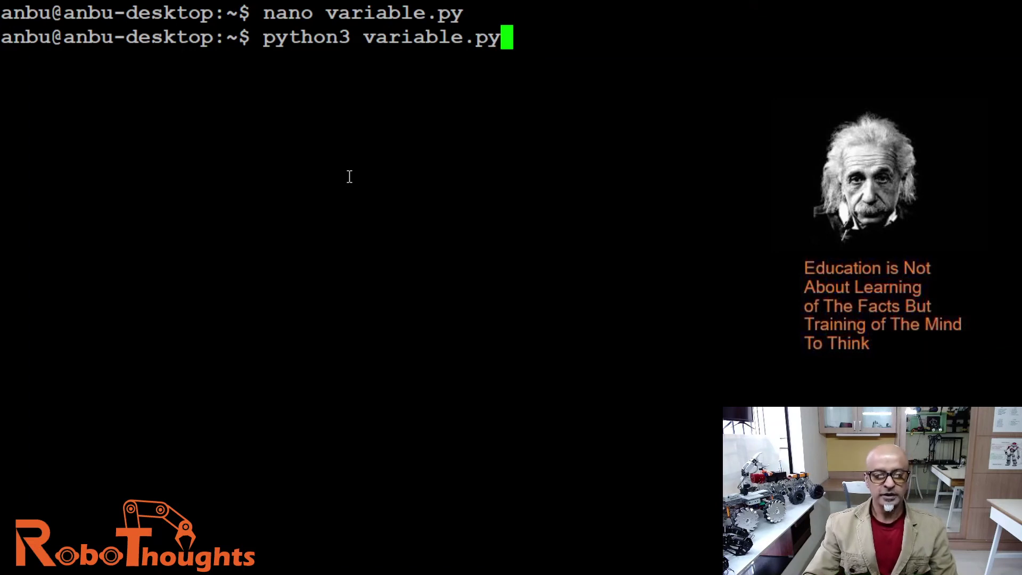
key("Return")
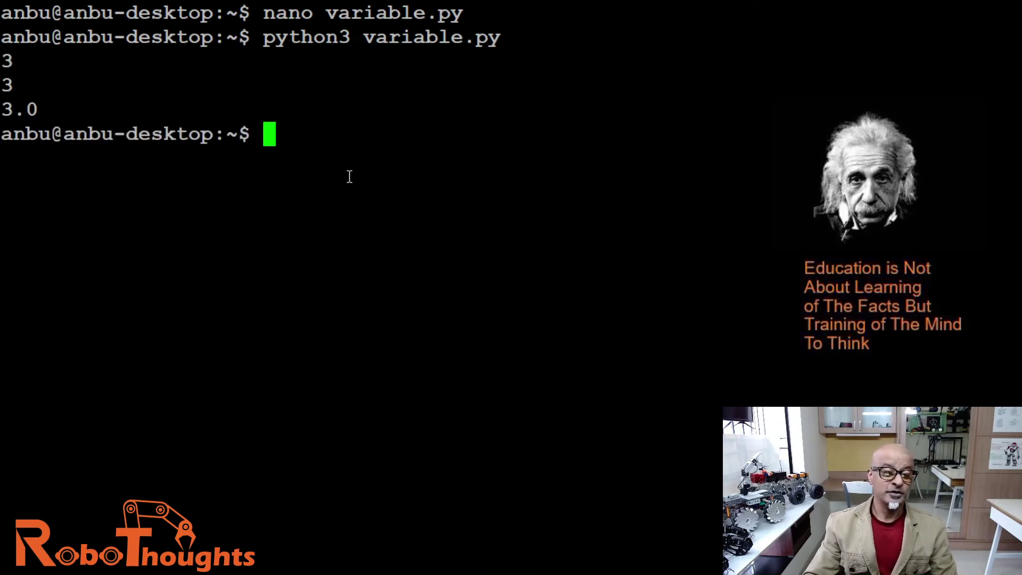